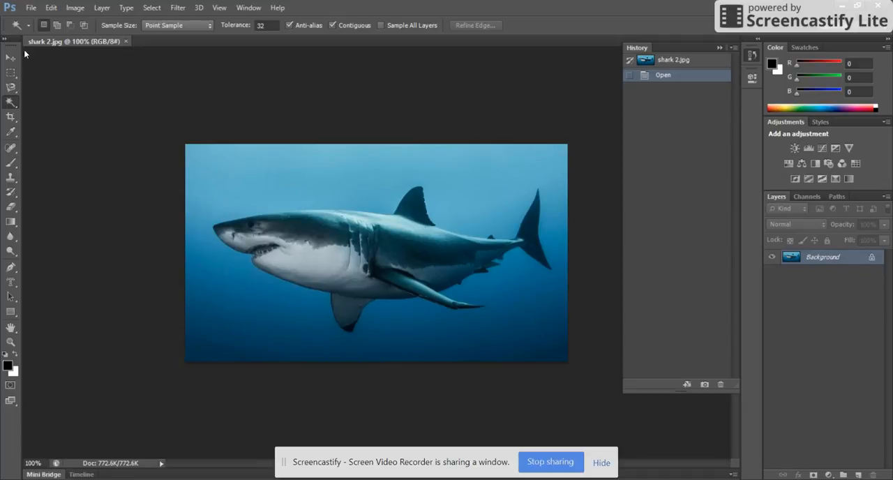
{"action": "left_click", "coordinate": [11, 59]}
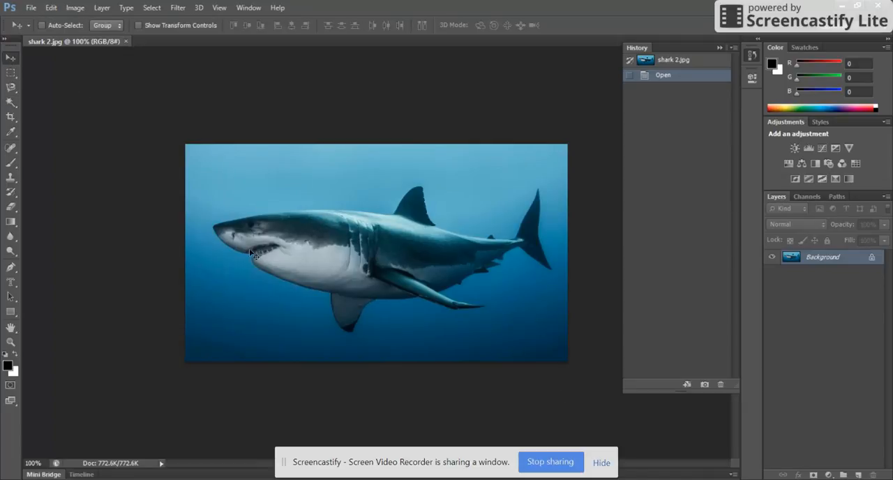
{"action": "left_click", "coordinate": [751, 55]}
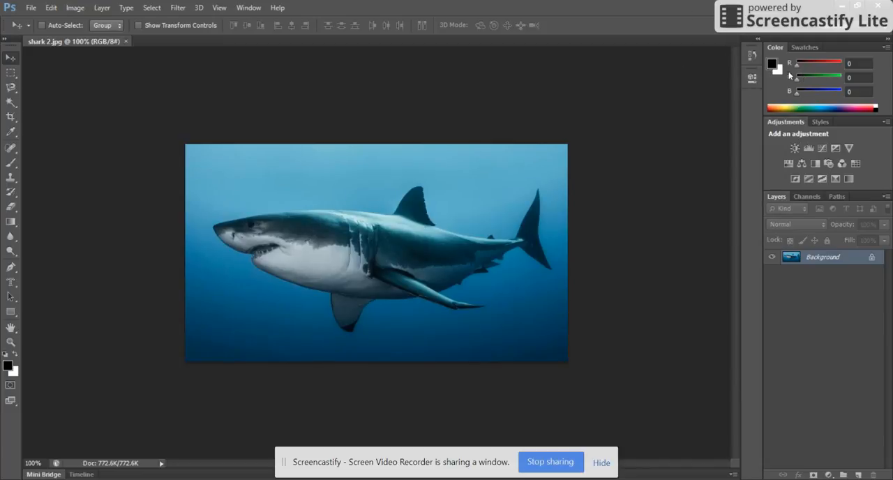
{"action": "left_click", "coordinate": [752, 61]}
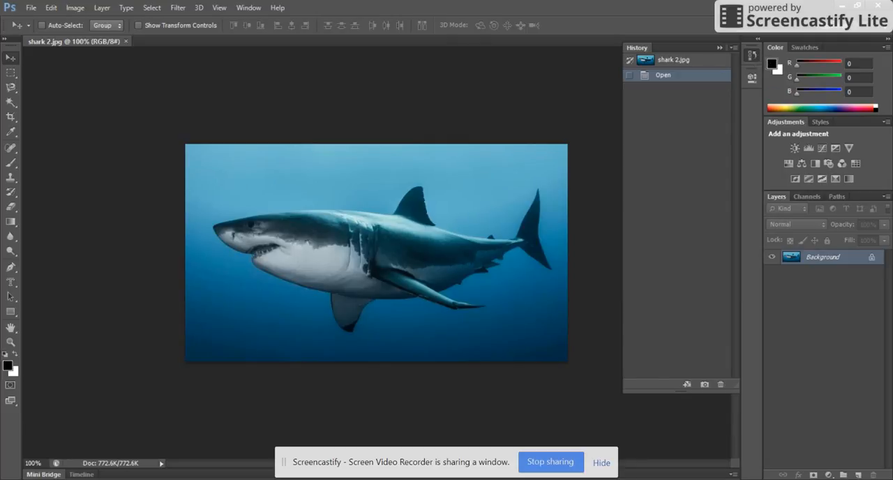
{"action": "left_click", "coordinate": [250, 9]}
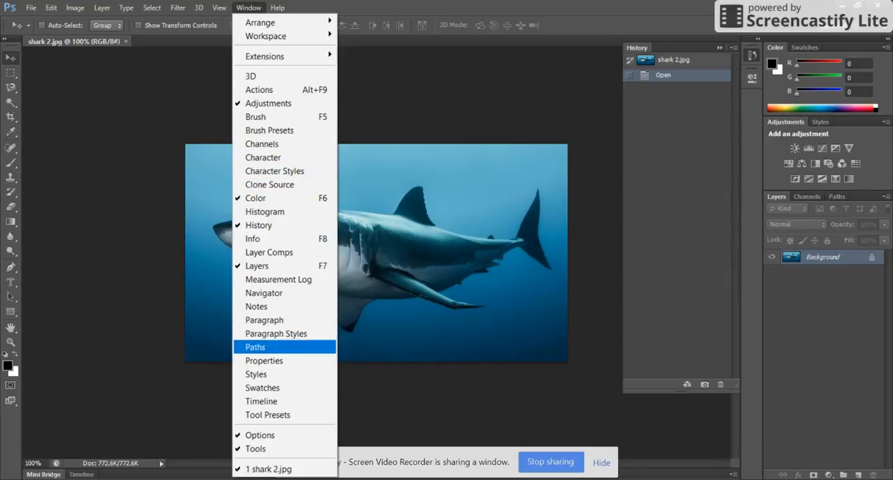
{"action": "left_click", "coordinate": [752, 67]}
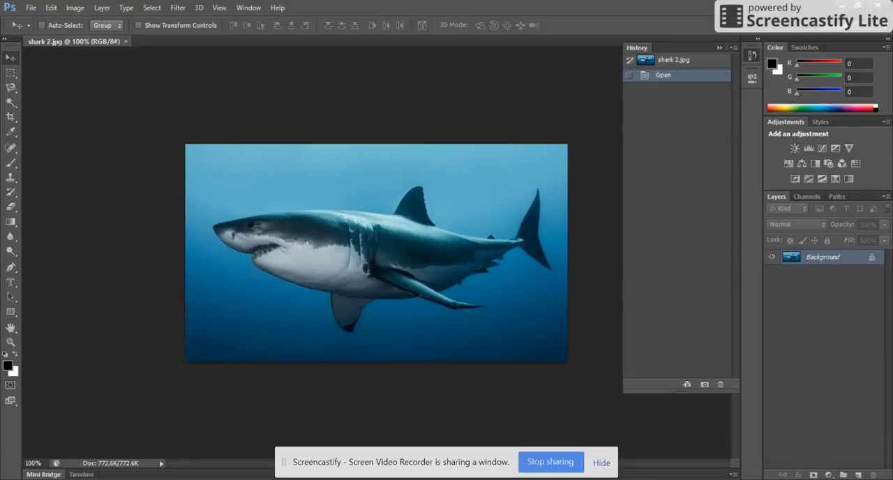
{"action": "left_click", "coordinate": [674, 60]}
{"action": "left_click", "coordinate": [663, 74]}
Step: Outline the shark loosely with the freehand Lasso at 0 px feather and output the refined selection to a new layer with Refine Edge
{"action": "left_click", "coordinate": [14, 89]}
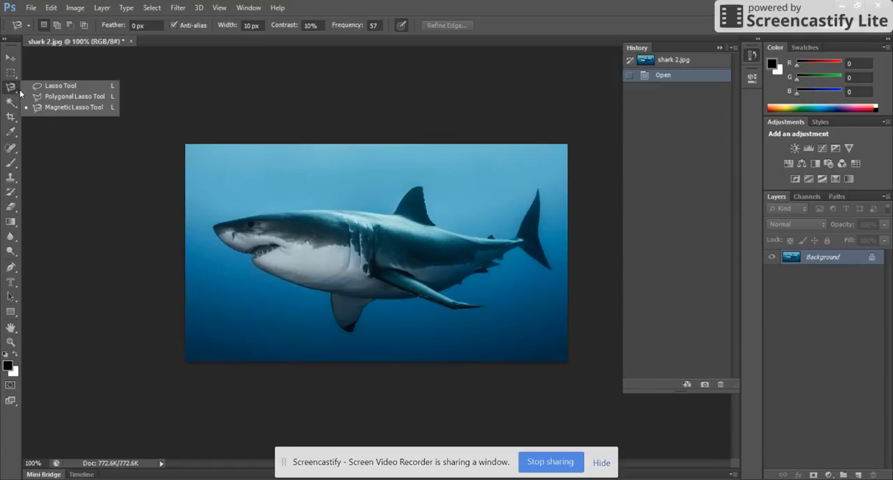
{"action": "left_click", "coordinate": [56, 85]}
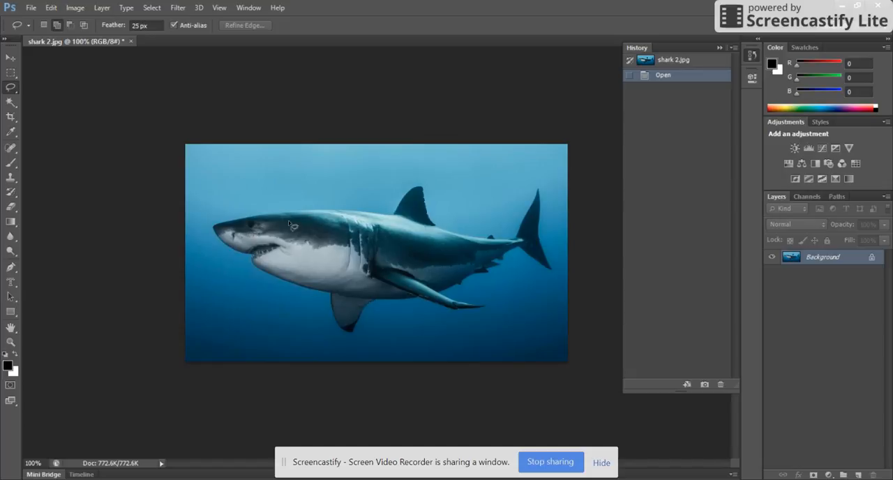
{"action": "left_click", "coordinate": [146, 26]}
{"action": "type", "text": "0"}
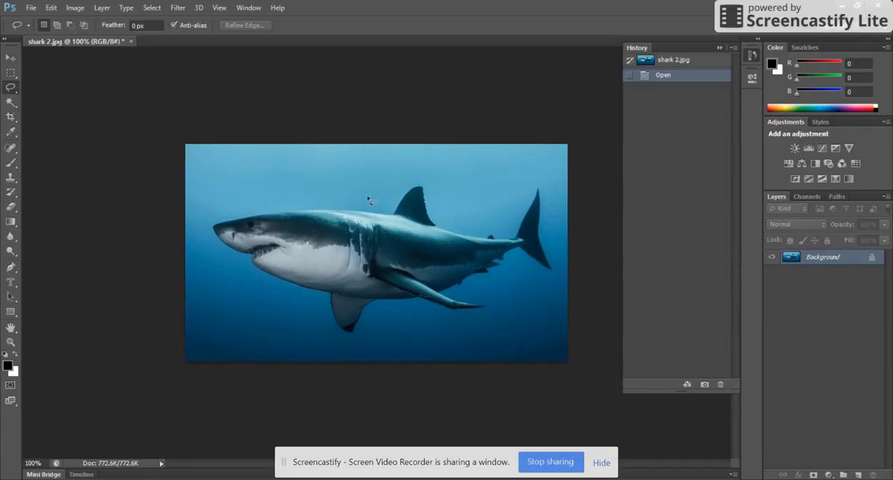
{"action": "mouse_move", "coordinate": [367, 190]}
{"action": "left_mouse_down"}
{"action": "mouse_move", "coordinate": [265, 203]}
{"action": "mouse_move", "coordinate": [206, 226]}
{"action": "mouse_move", "coordinate": [205, 238]}
{"action": "mouse_move", "coordinate": [233, 270]}
{"action": "mouse_move", "coordinate": [289, 298]}
{"action": "mouse_move", "coordinate": [331, 341]}
{"action": "mouse_move", "coordinate": [361, 350]}
{"action": "mouse_move", "coordinate": [395, 328]}
{"action": "mouse_move", "coordinate": [452, 336]}
{"action": "mouse_move", "coordinate": [498, 329]}
{"action": "mouse_move", "coordinate": [506, 304]}
{"action": "mouse_move", "coordinate": [564, 270]}
{"action": "mouse_move", "coordinate": [558, 194]}
{"action": "mouse_move", "coordinate": [525, 181]}
{"action": "mouse_move", "coordinate": [490, 213]}
{"action": "mouse_move", "coordinate": [466, 209]}
{"action": "mouse_move", "coordinate": [440, 181]}
{"action": "mouse_move", "coordinate": [373, 191]}
{"action": "left_mouse_up"}
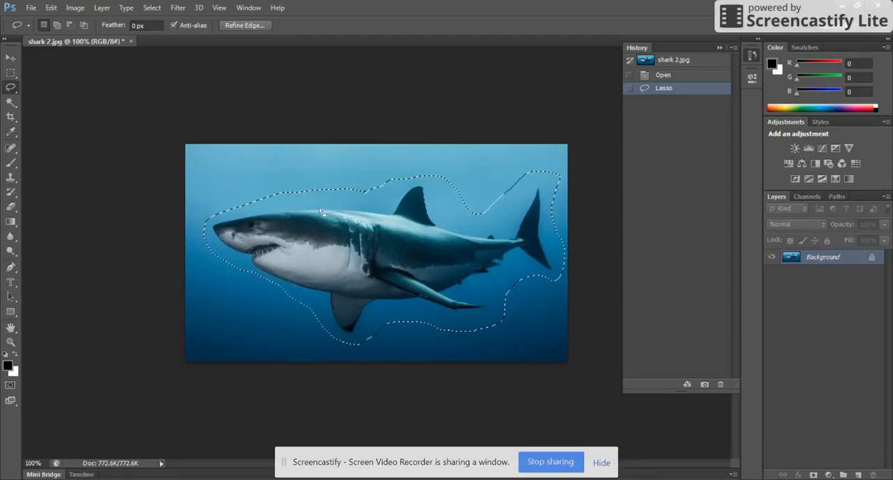
{"action": "mouse_move", "coordinate": [345, 238]}
{"action": "left_mouse_down"}
{"action": "mouse_move", "coordinate": [337, 258]}
{"action": "mouse_move", "coordinate": [329, 255]}
{"action": "left_mouse_up"}
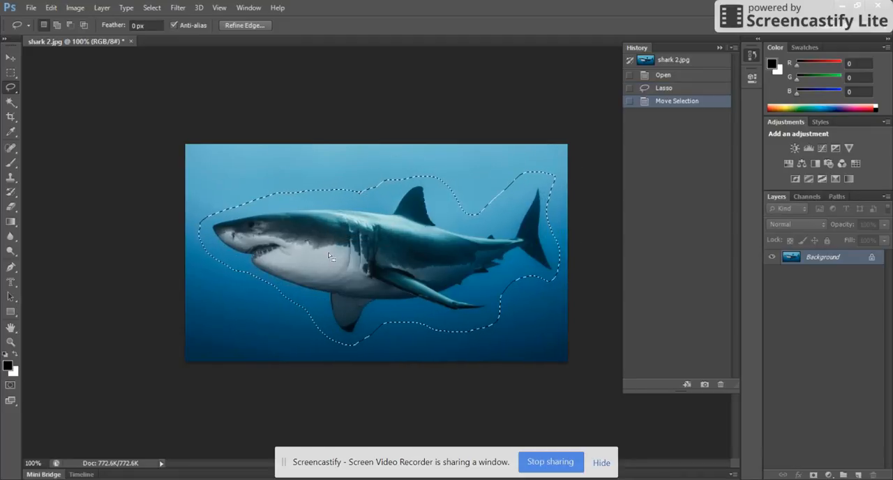
{"action": "left_click", "coordinate": [243, 29]}
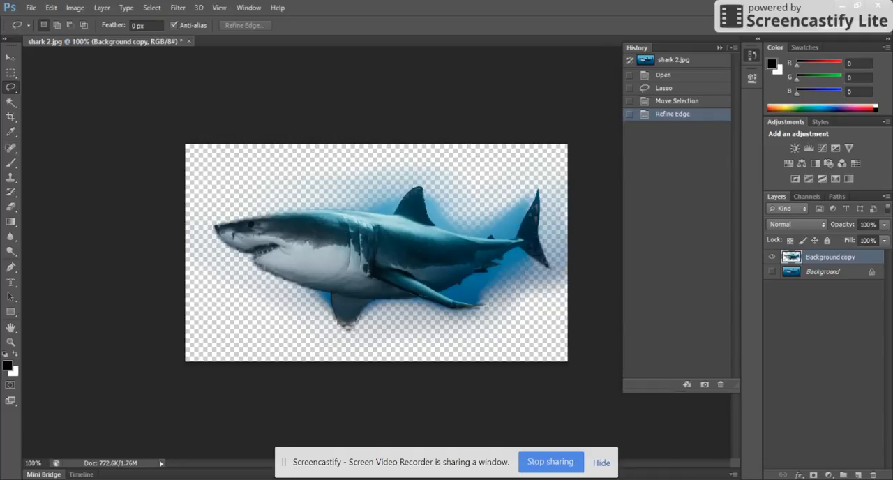
Step: Undo the edge refinement and the selection move, and redo them to restore the shark cutout
{"action": "key", "text": "ctrl+z"}
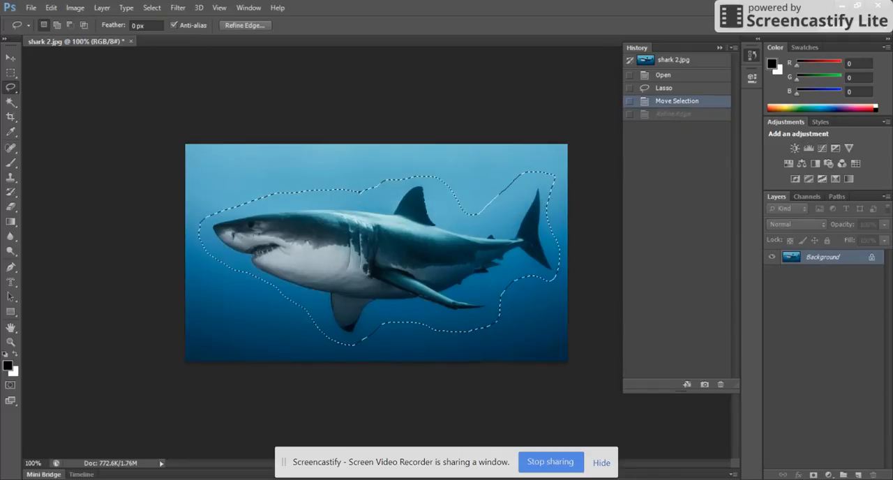
{"action": "key", "text": "ctrl+z"}
{"action": "key", "text": "ctrl+alt+z"}
{"action": "key", "text": "ctrl+alt+z"}
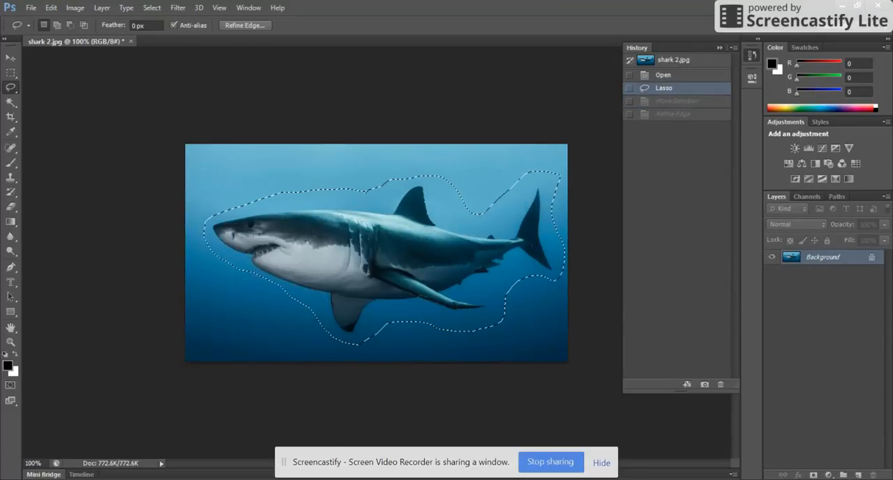
{"action": "key", "text": "ctrl+z"}
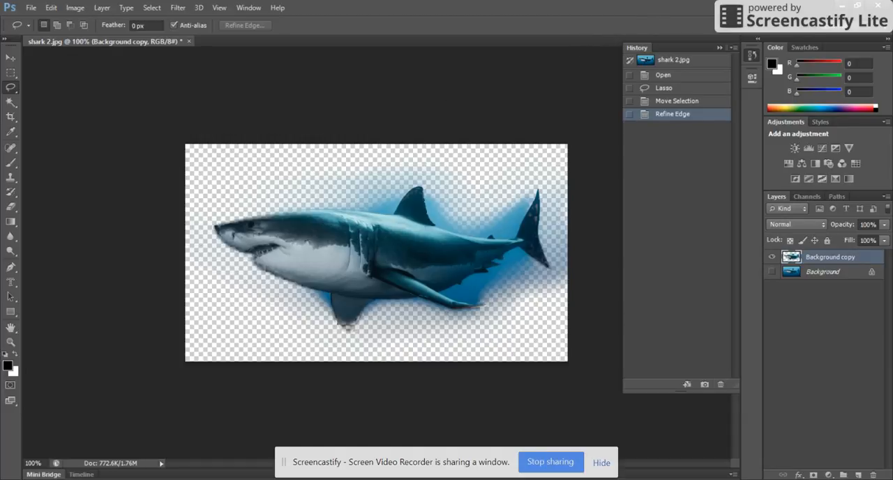
Step: Save the shark cutout as a history snapshot named Lasso
{"action": "left_click", "coordinate": [704, 384]}
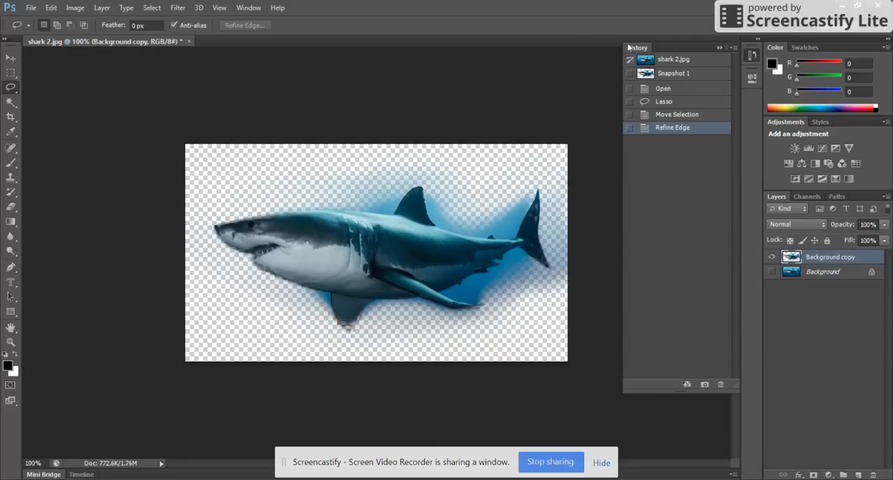
{"action": "double_click", "coordinate": [673, 73]}
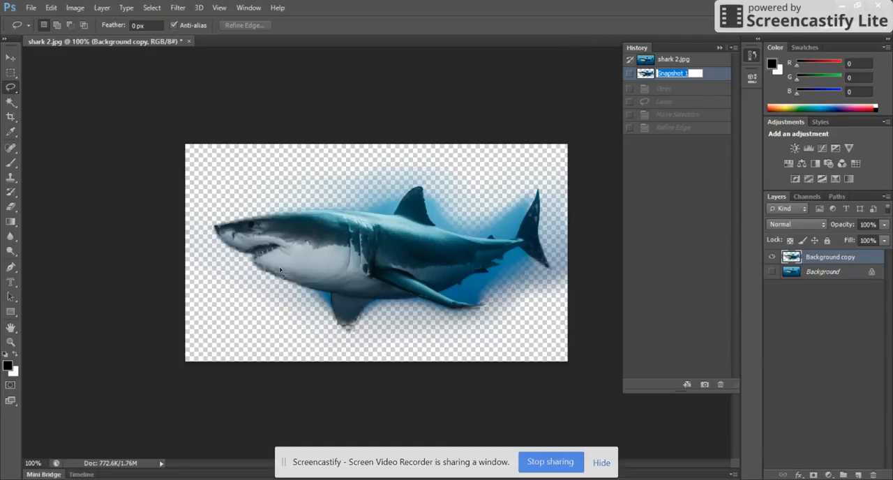
{"action": "left_click", "coordinate": [236, 281]}
{"action": "key", "text": "shift+l"}
{"action": "key", "text": "a"}
{"action": "key", "text": "s"}
{"action": "key", "text": "s"}
{"action": "key", "text": "o"}
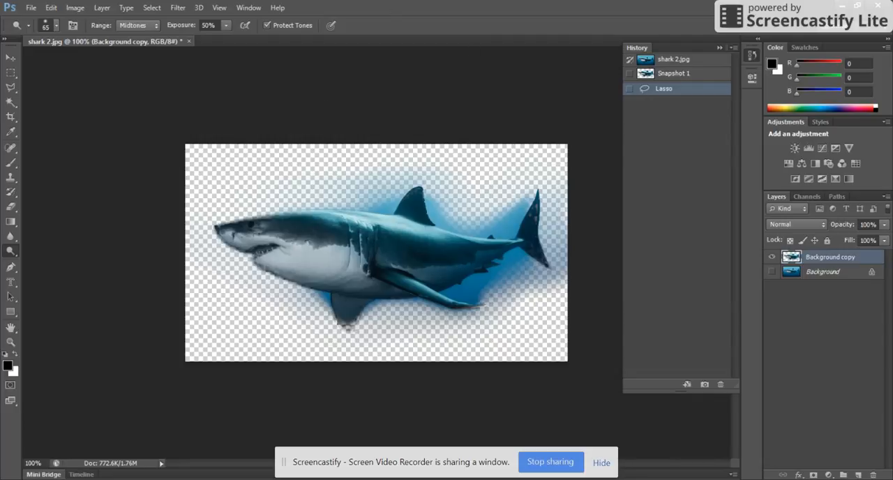
{"action": "double_click", "coordinate": [673, 74]}
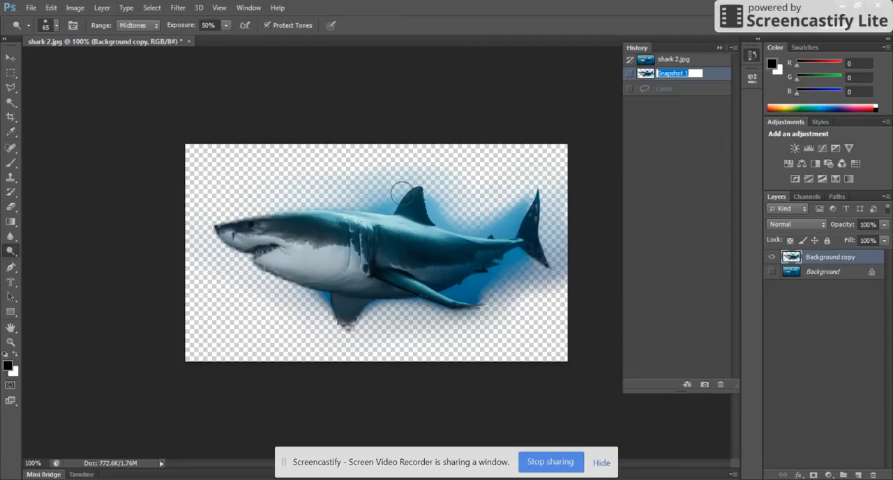
{"action": "type", "text": "Lasso"}
{"action": "left_click", "coordinate": [664, 89]}
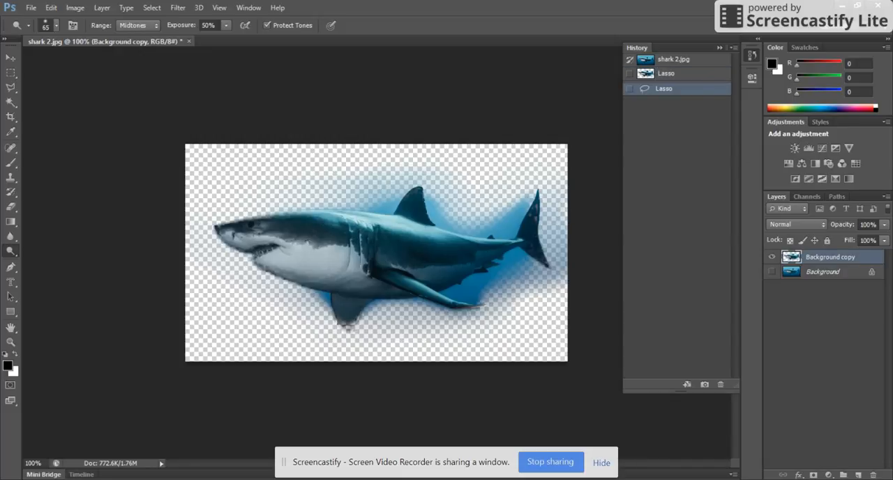
Step: Return to the original image snapshot and outline the whole shark with a closed Polygonal Lasso selection
{"action": "left_click", "coordinate": [673, 60]}
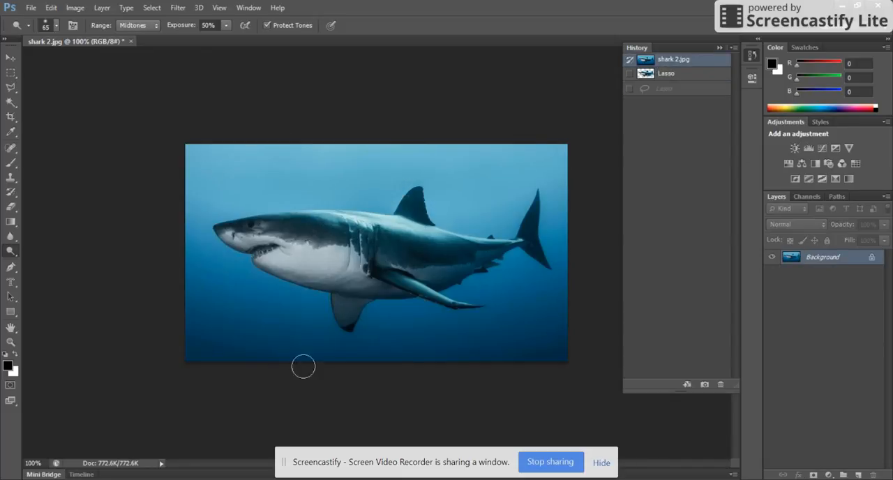
{"action": "left_click", "coordinate": [10, 86]}
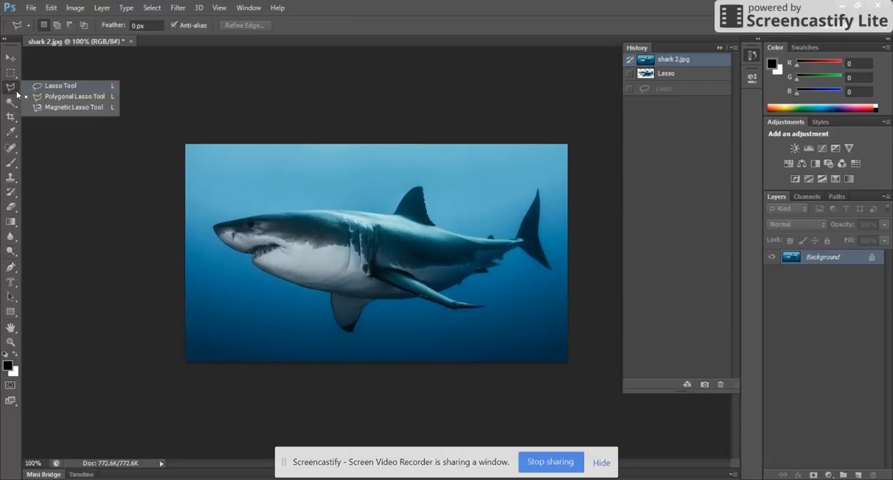
{"action": "left_click", "coordinate": [95, 99]}
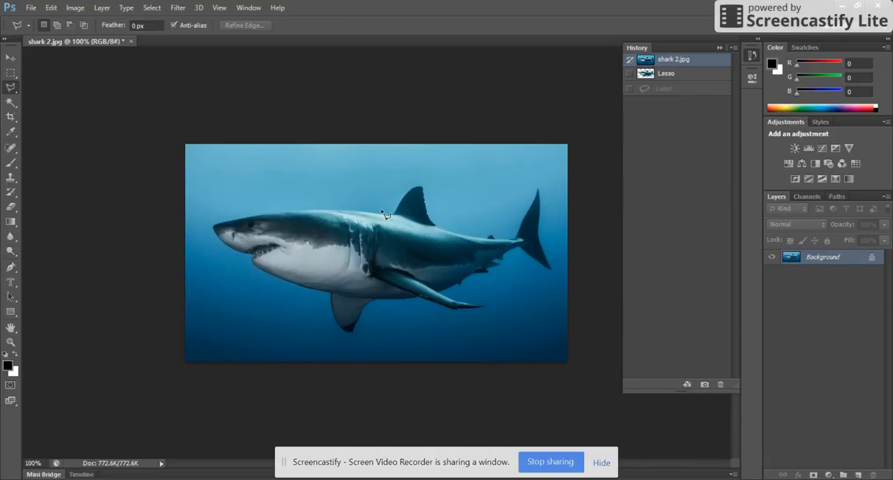
{"action": "left_click", "coordinate": [191, 209]}
{"action": "left_click", "coordinate": [211, 283]}
{"action": "left_click", "coordinate": [307, 347]}
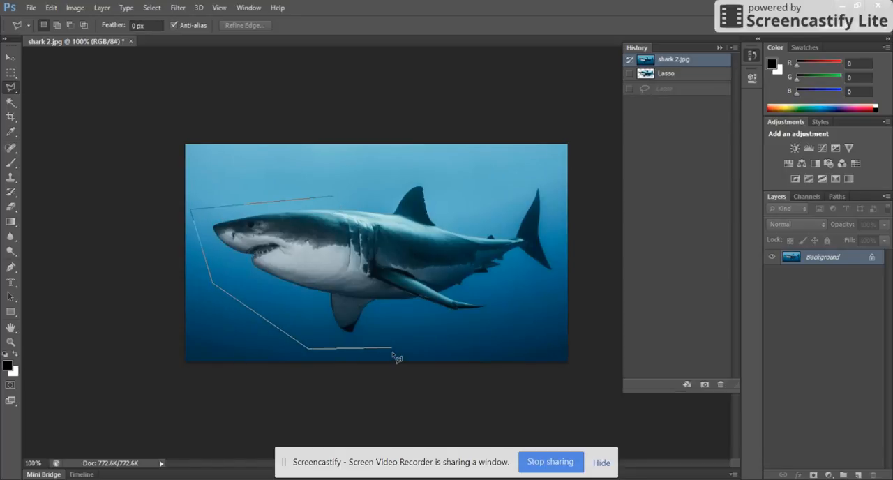
{"action": "left_click", "coordinate": [392, 346]}
{"action": "left_click", "coordinate": [478, 334]}
{"action": "left_click", "coordinate": [513, 300]}
{"action": "left_click", "coordinate": [550, 277]}
{"action": "left_click", "coordinate": [564, 229]}
{"action": "left_click", "coordinate": [549, 180]}
{"action": "left_click", "coordinate": [488, 180]}
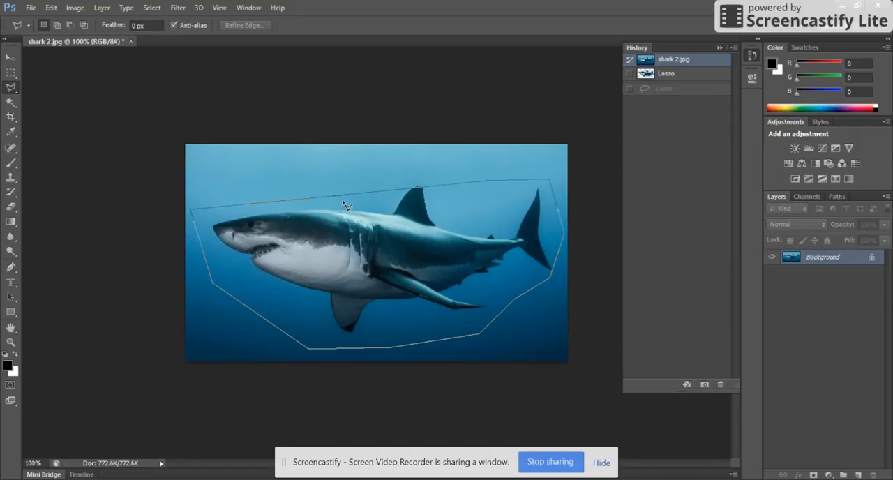
{"action": "double_click", "coordinate": [343, 203]}
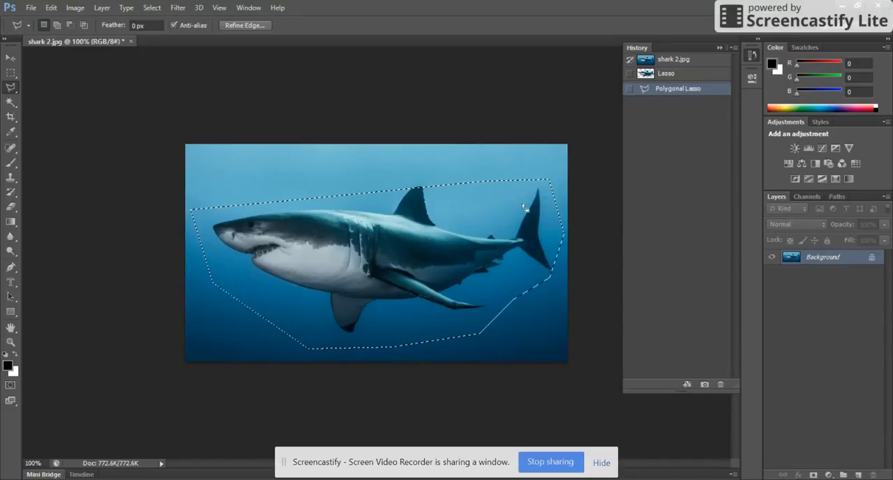
Step: Output the polygonal selection as a layer mask with Refine Edge and brush white on the mask to reveal parts of the surrounding water
{"action": "left_click", "coordinate": [244, 25]}
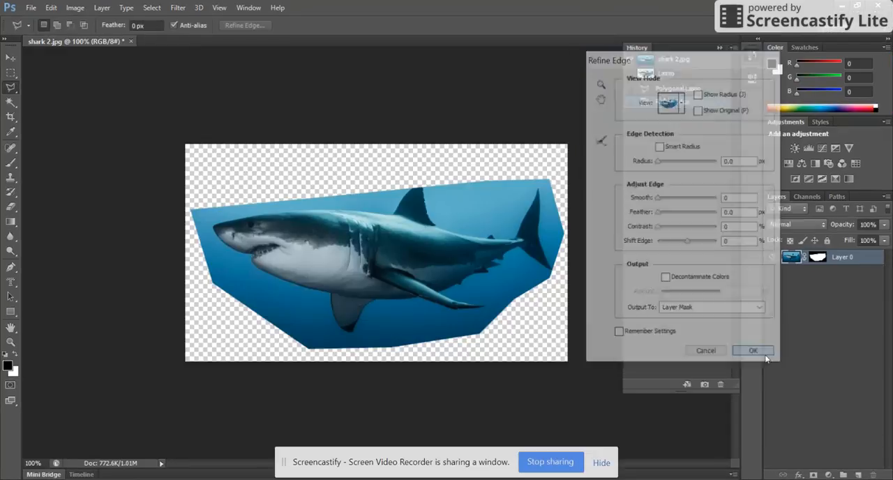
{"action": "key", "text": "Return"}
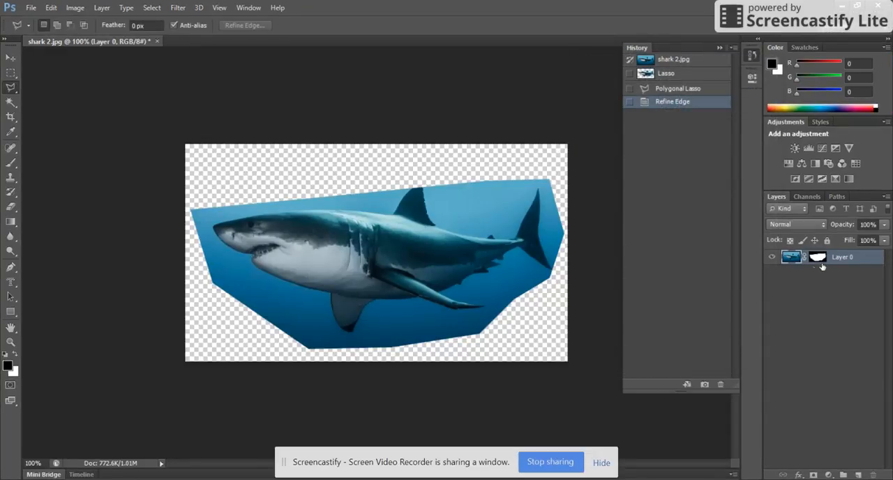
{"action": "left_click", "coordinate": [14, 164]}
{"action": "left_click", "coordinate": [17, 174]}
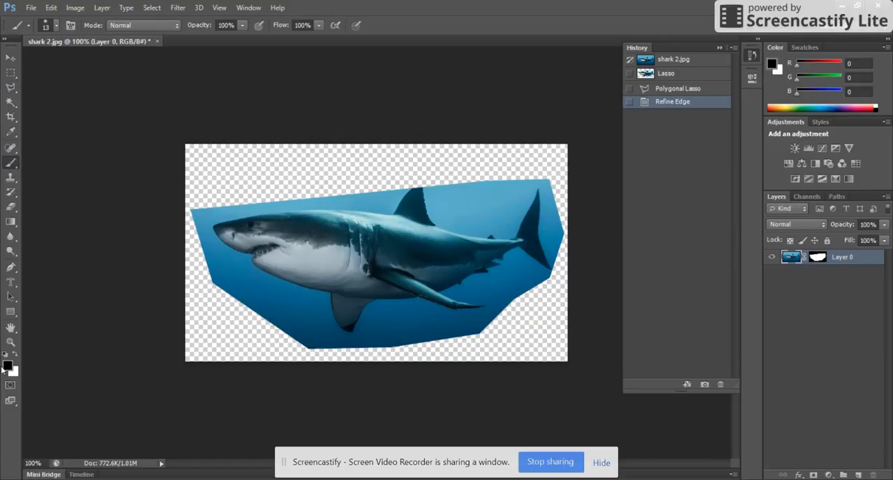
{"action": "left_click_drag", "start_coordinate": [200, 211], "coordinate": [197, 236]}
{"action": "left_click", "coordinate": [818, 258]}
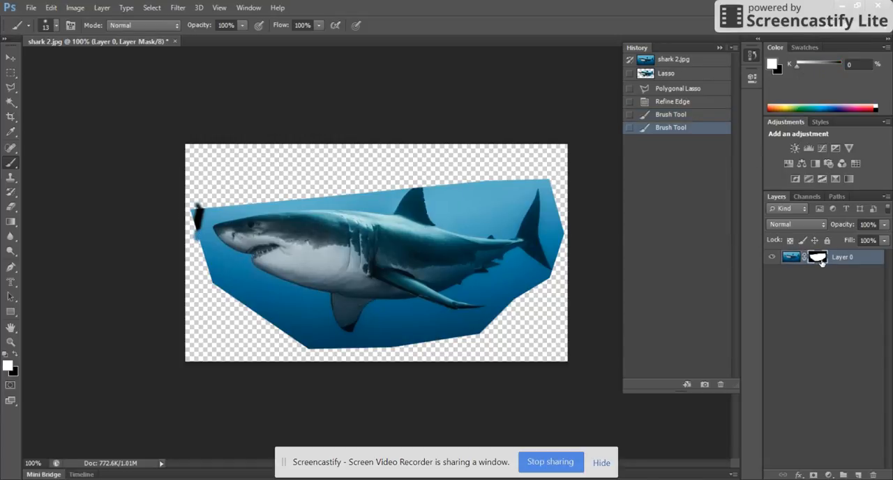
{"action": "mouse_move", "coordinate": [215, 214]}
{"action": "left_mouse_down"}
{"action": "mouse_move", "coordinate": [231, 184]}
{"action": "mouse_move", "coordinate": [307, 162]}
{"action": "mouse_move", "coordinate": [395, 176]}
{"action": "mouse_move", "coordinate": [520, 158]}
{"action": "mouse_move", "coordinate": [524, 296]}
{"action": "mouse_move", "coordinate": [554, 340]}
{"action": "mouse_move", "coordinate": [477, 354]}
{"action": "mouse_move", "coordinate": [252, 342]}
{"action": "mouse_move", "coordinate": [197, 241]}
{"action": "mouse_move", "coordinate": [236, 146]}
{"action": "mouse_move", "coordinate": [469, 177]}
{"action": "mouse_move", "coordinate": [198, 184]}
{"action": "mouse_move", "coordinate": [320, 148]}
{"action": "mouse_move", "coordinate": [198, 180]}
{"action": "mouse_move", "coordinate": [462, 159]}
{"action": "mouse_move", "coordinate": [564, 165]}
{"action": "mouse_move", "coordinate": [514, 339]}
{"action": "mouse_move", "coordinate": [558, 328]}
{"action": "mouse_move", "coordinate": [562, 321]}
{"action": "mouse_move", "coordinate": [446, 356]}
{"action": "left_mouse_up"}
{"action": "mouse_move", "coordinate": [203, 355]}
{"action": "left_mouse_down"}
{"action": "mouse_move", "coordinate": [230, 314]}
{"action": "mouse_move", "coordinate": [279, 328]}
{"action": "left_mouse_up"}
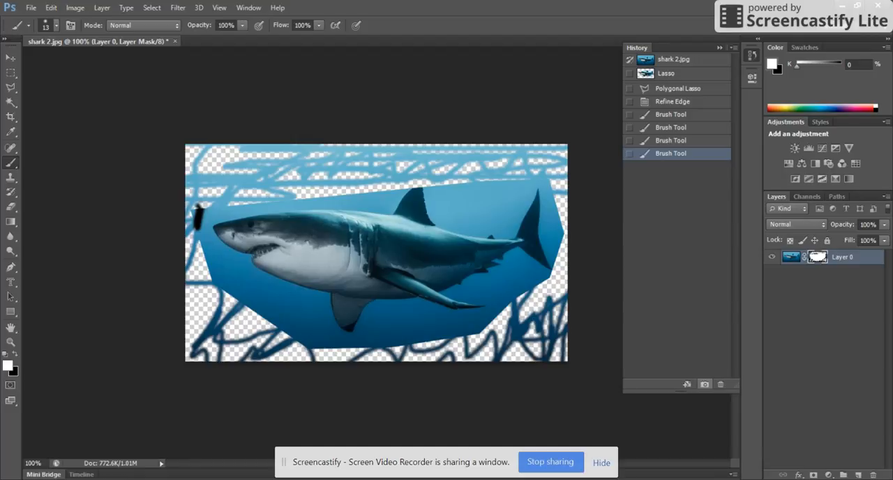
Step: Save the masked shark as a history snapshot named Polygonal Lasso
{"action": "left_click", "coordinate": [704, 383]}
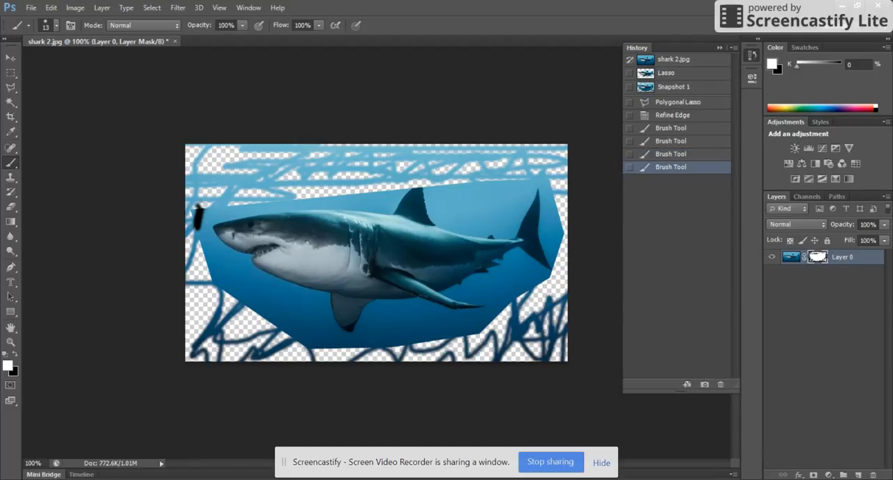
{"action": "double_click", "coordinate": [673, 87]}
{"action": "key", "text": "super"}
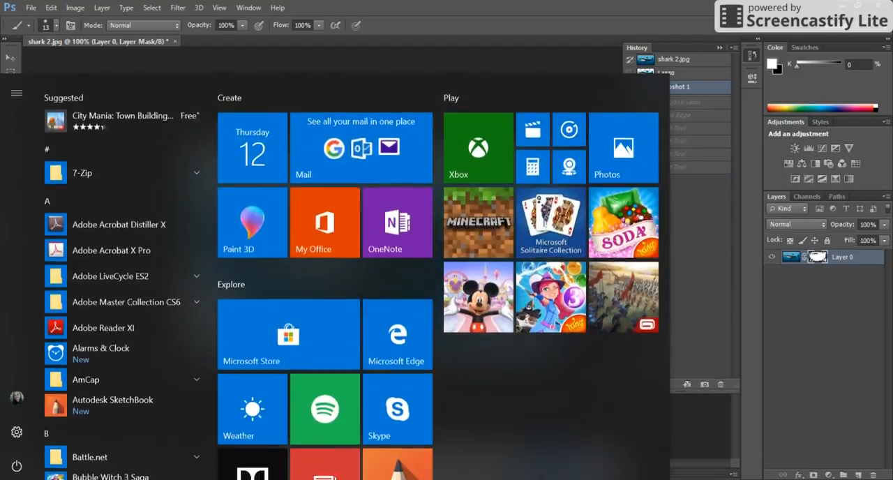
{"action": "type", "text": "ol"}
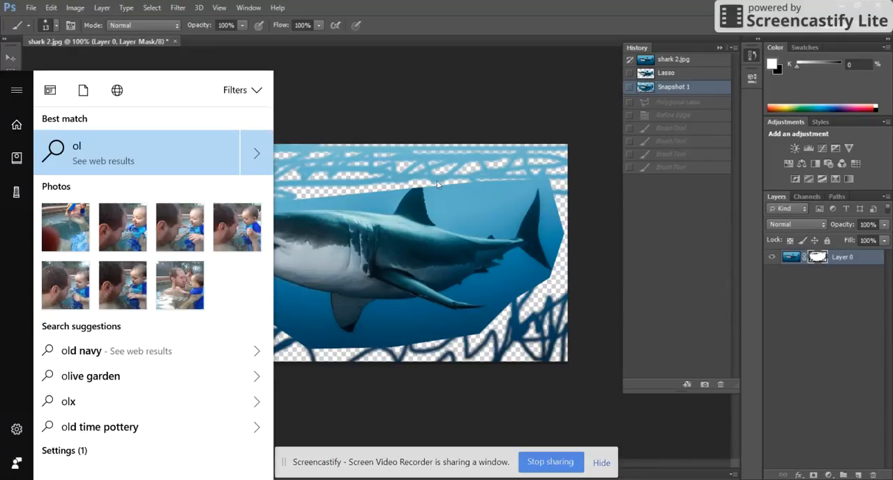
{"action": "left_click", "coordinate": [528, 429]}
{"action": "double_click", "coordinate": [673, 87]}
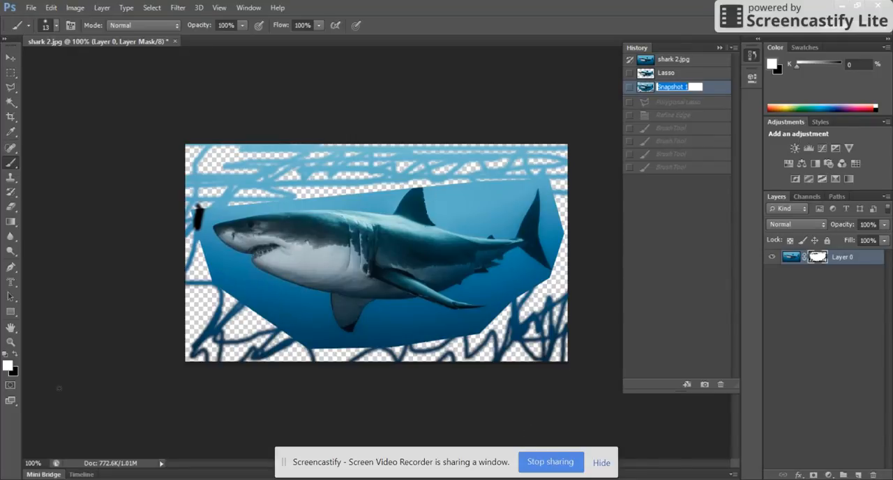
{"action": "type", "text": "Polygonal Lasso"}
{"action": "key", "text": "Return"}
Step: Compare the Lasso and Polygonal Lasso snapshots and return the image to its original shark 2.jpg state
{"action": "left_click", "coordinate": [666, 73]}
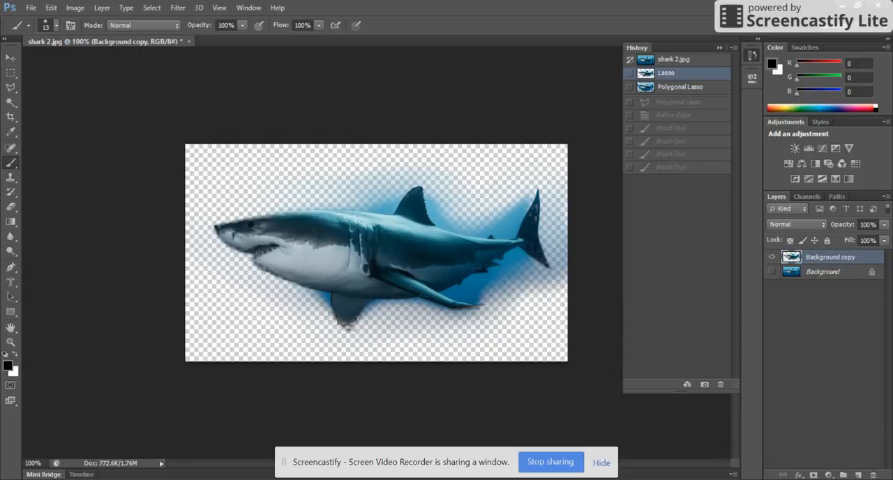
{"action": "left_click", "coordinate": [680, 88]}
{"action": "left_click", "coordinate": [666, 73]}
{"action": "left_click", "coordinate": [673, 60]}
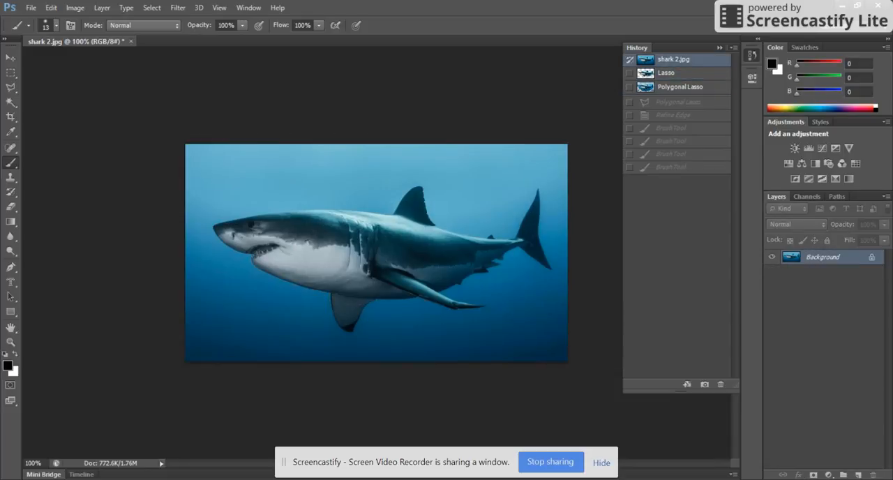
Step: Restore the Lasso snapshot and move its cut-out shark slightly upward with the Move tool
{"action": "left_click", "coordinate": [680, 87]}
{"action": "left_click", "coordinate": [666, 73]}
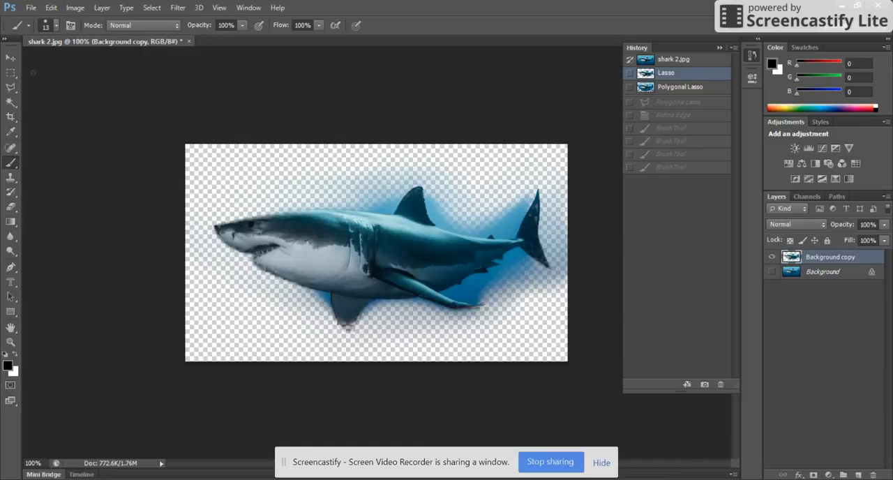
{"action": "key", "text": "v"}
{"action": "mouse_move", "coordinate": [432, 267]}
{"action": "left_mouse_down"}
{"action": "mouse_move", "coordinate": [443, 225]}
{"action": "mouse_move", "coordinate": [434, 265]}
{"action": "mouse_move", "coordinate": [434, 239]}
{"action": "mouse_move", "coordinate": [447, 254]}
{"action": "mouse_move", "coordinate": [430, 256]}
{"action": "mouse_move", "coordinate": [434, 244]}
{"action": "mouse_move", "coordinate": [435, 269]}
{"action": "left_mouse_up"}
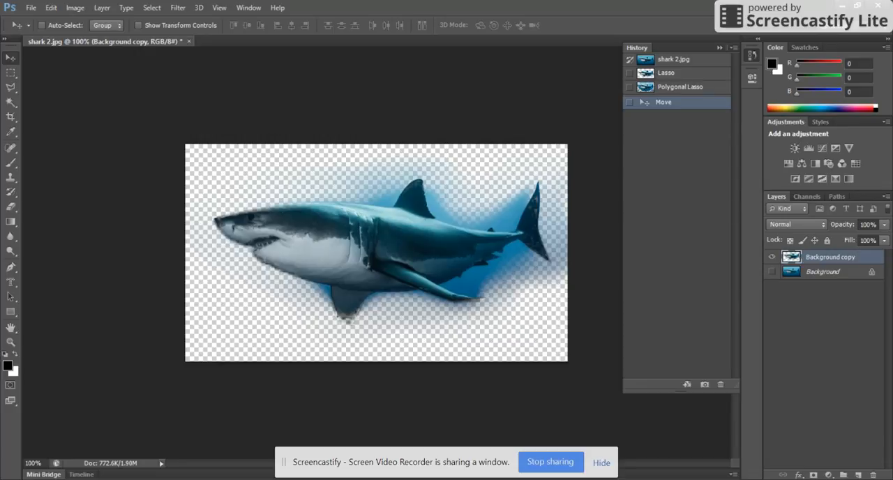
{"action": "left_click_drag", "start_coordinate": [680, 389], "coordinate": [687, 428]}
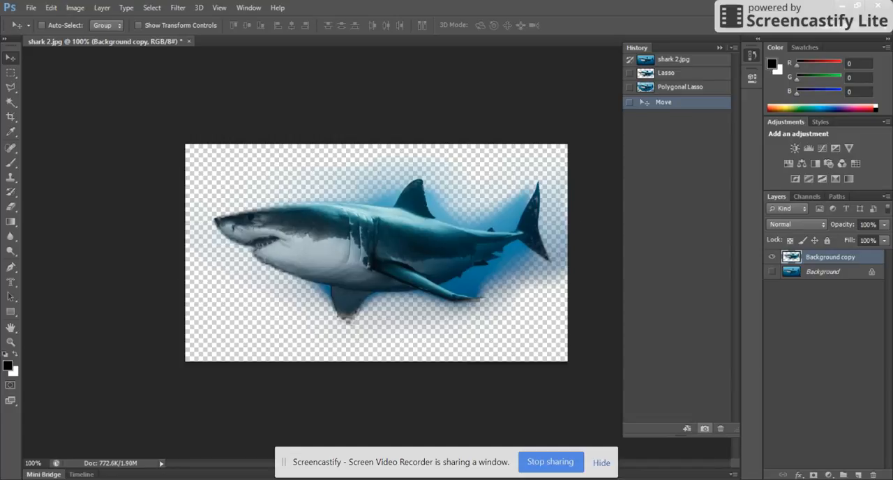
Step: Discard the move by restoring the Lasso snapshot and compare it with the Polygonal Lasso snapshot
{"action": "left_click", "coordinate": [666, 73]}
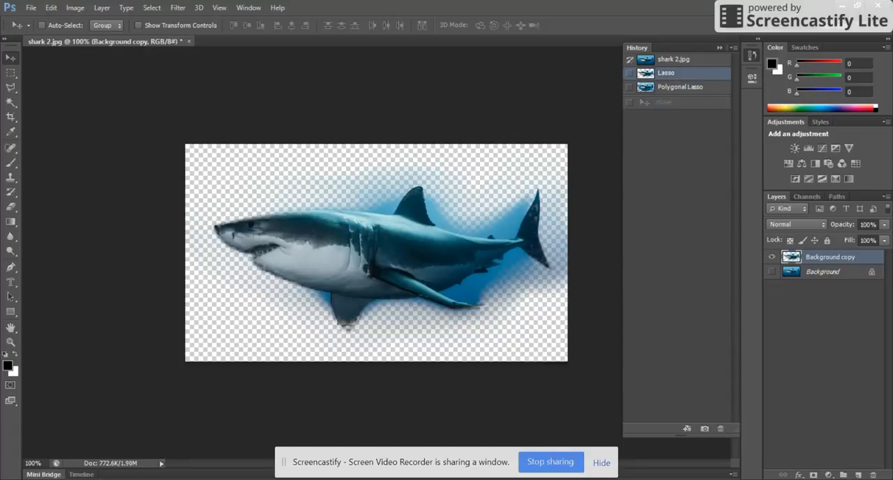
{"action": "left_click", "coordinate": [680, 87]}
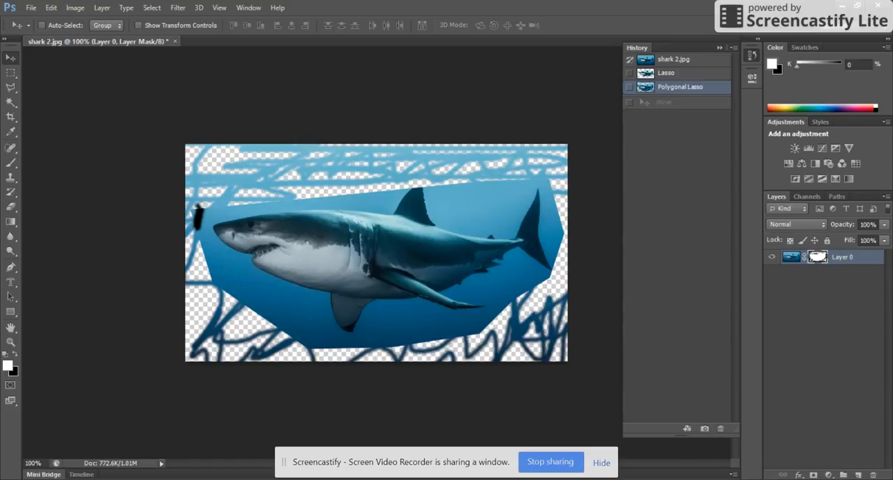
{"action": "left_click", "coordinate": [666, 73]}
Step: Return to the original shark 2.jpg snapshot and trace the whole shark with a closed Magnetic Lasso selection
{"action": "left_click", "coordinate": [673, 60]}
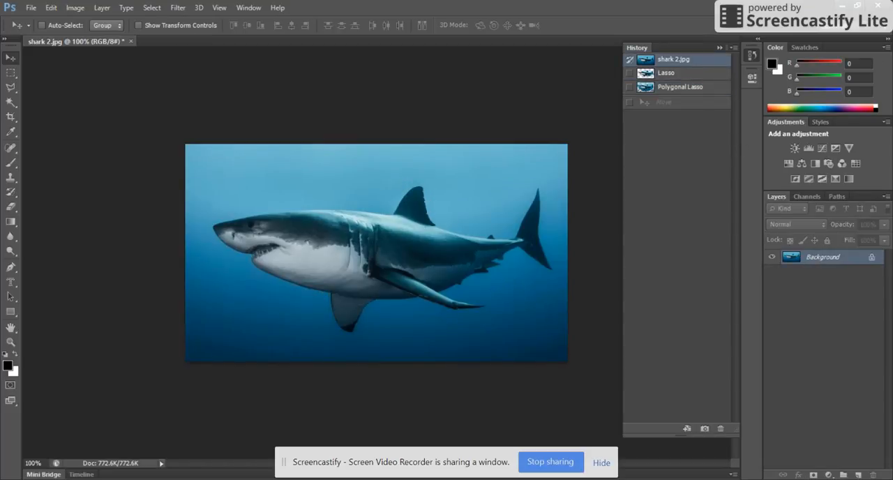
{"action": "left_click", "coordinate": [15, 91]}
{"action": "left_click", "coordinate": [70, 107]}
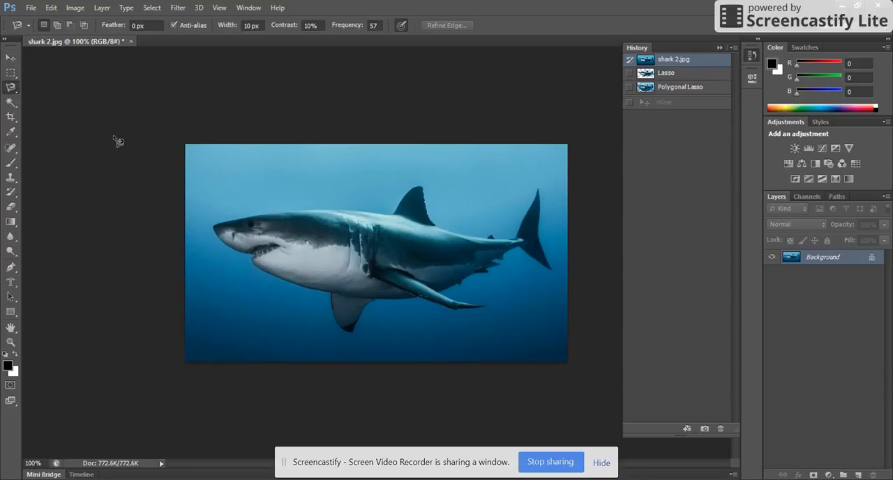
{"action": "left_click", "coordinate": [215, 232]}
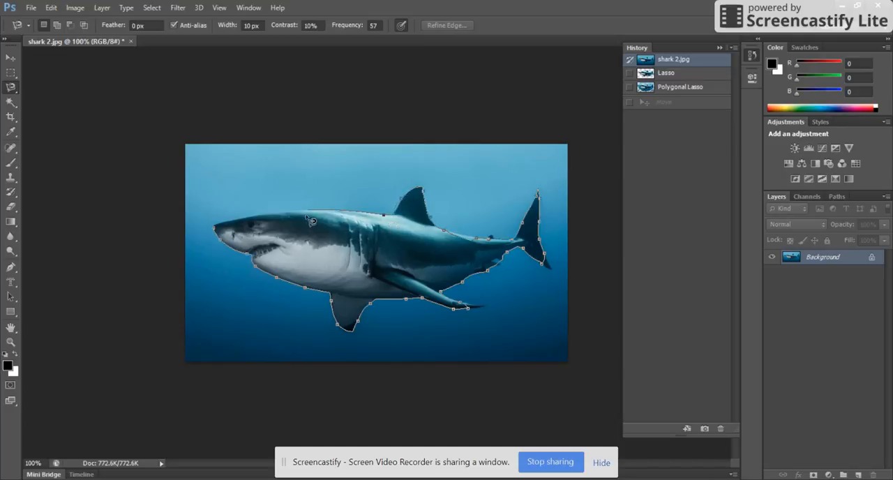
{"action": "left_click", "coordinate": [216, 229]}
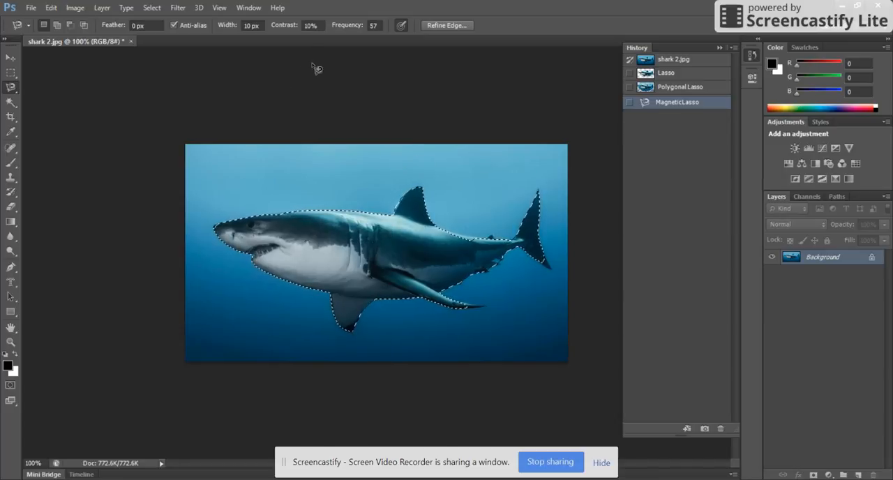
Step: Output the magnetic selection to a new document with Refine Edge and compare the cut-out with the original image
{"action": "left_click", "coordinate": [455, 28]}
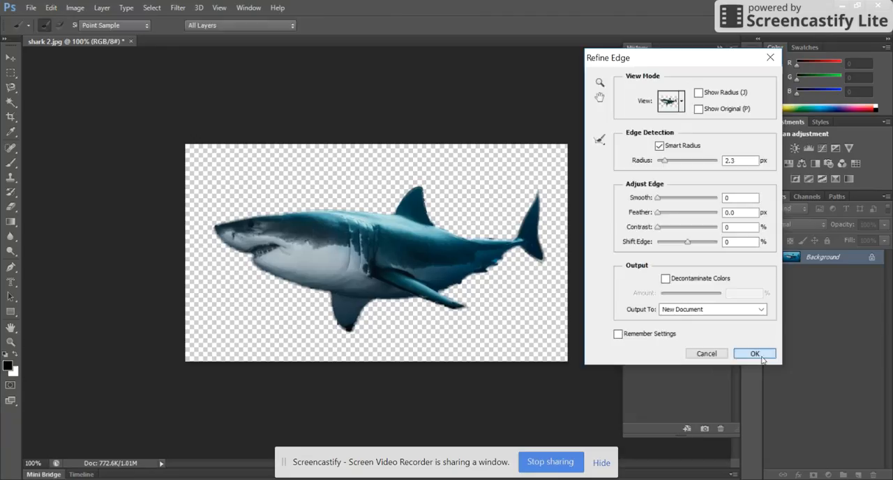
{"action": "key", "text": "Return"}
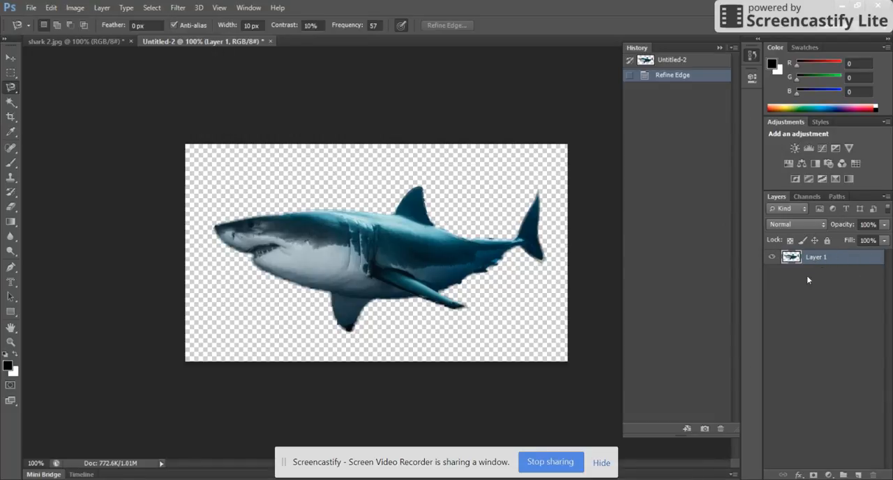
{"action": "left_click", "coordinate": [101, 41]}
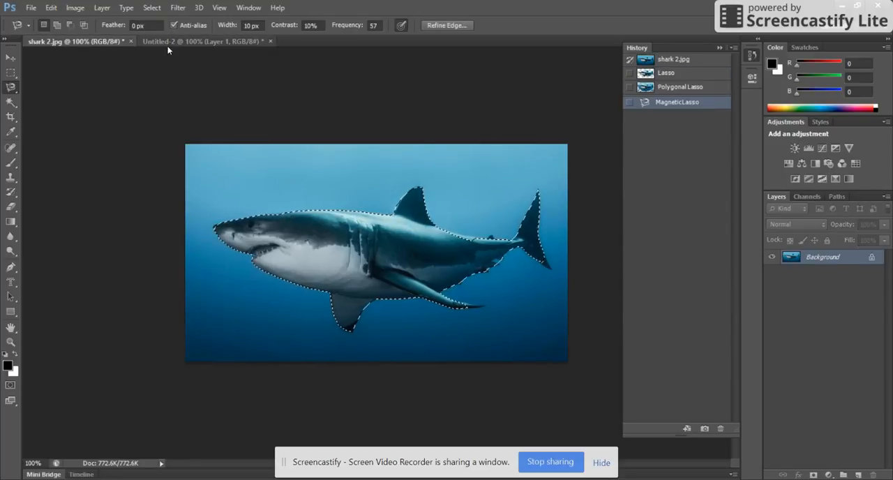
{"action": "left_click", "coordinate": [202, 41]}
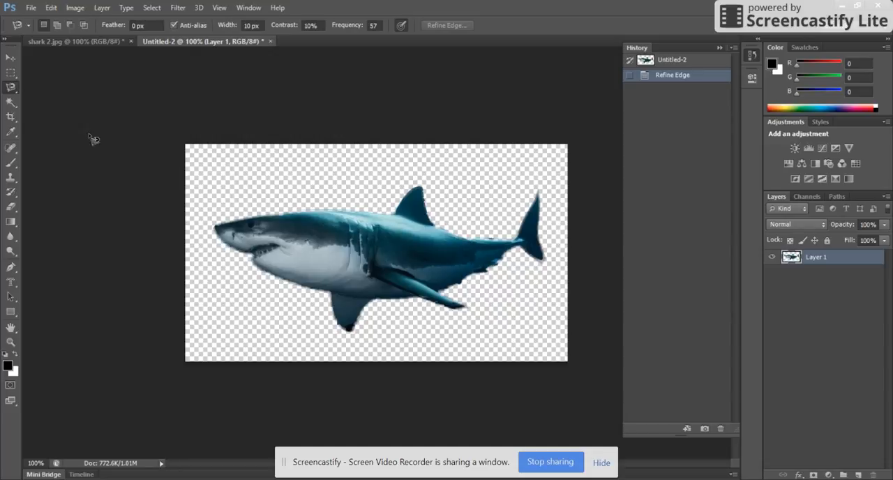
Step: Move the cut-out shark into shark 2.jpg, above and to the right of the original shark, and clear the selection
{"action": "left_click", "coordinate": [6, 66]}
{"action": "left_click_drag", "start_coordinate": [414, 270], "coordinate": [500, 216]}
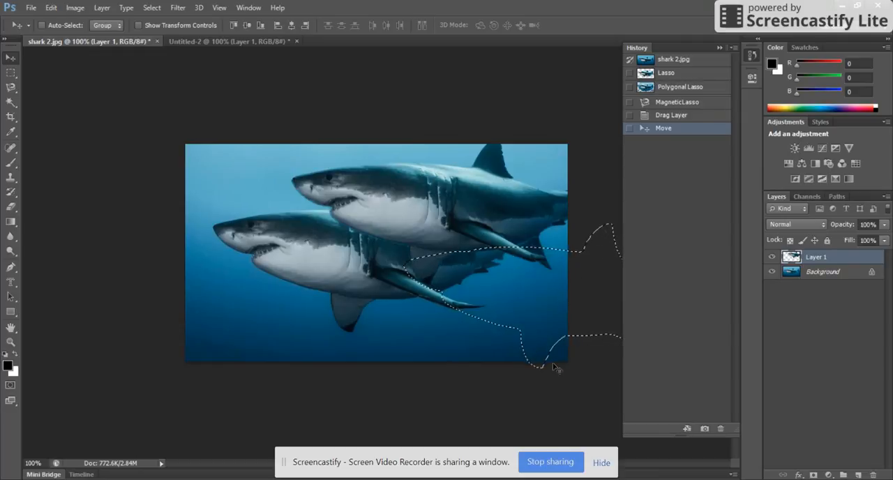
{"action": "left_click", "coordinate": [151, 7]}
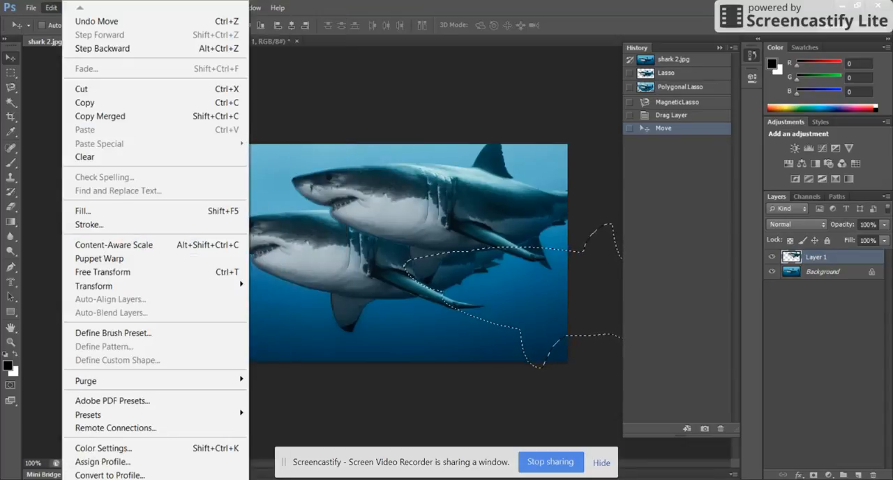
{"action": "left_click", "coordinate": [292, 13]}
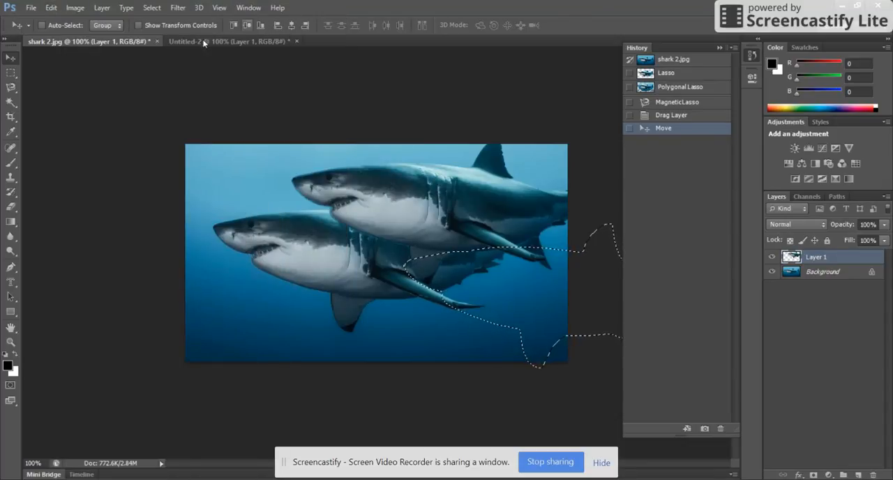
{"action": "left_click", "coordinate": [156, 14]}
{"action": "left_click", "coordinate": [163, 37]}
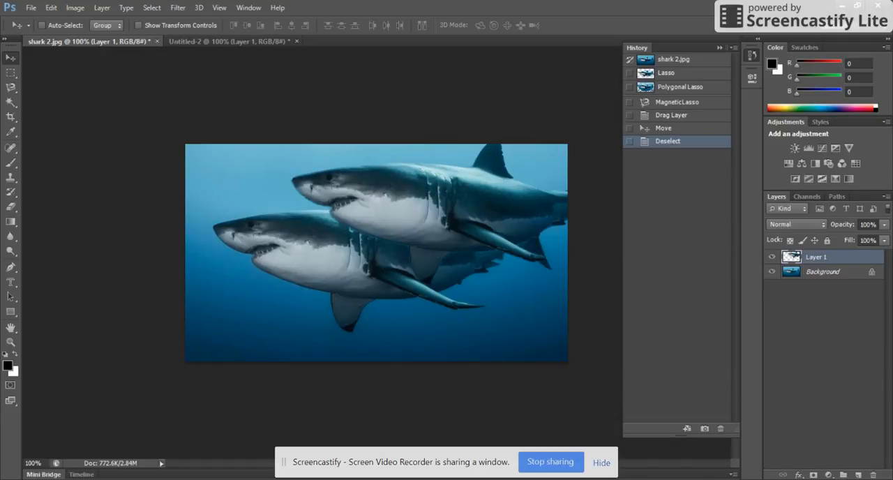
Step: Compare the original image with the Lasso and Polygonal Lasso snapshots, ending on Polygonal Lasso
{"action": "double_click", "coordinate": [681, 87]}
{"action": "left_click", "coordinate": [667, 74]}
{"action": "left_click", "coordinate": [673, 60]}
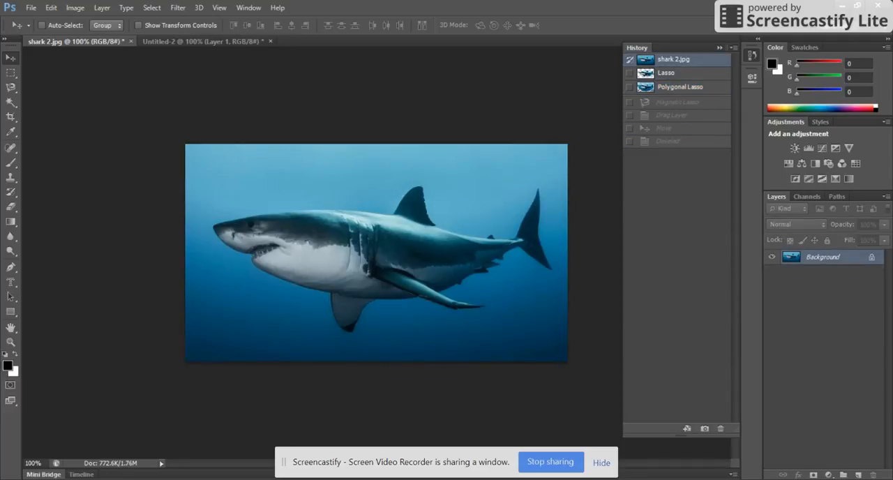
{"action": "left_click", "coordinate": [680, 87]}
{"action": "left_click", "coordinate": [673, 60]}
{"action": "left_click", "coordinate": [667, 74]}
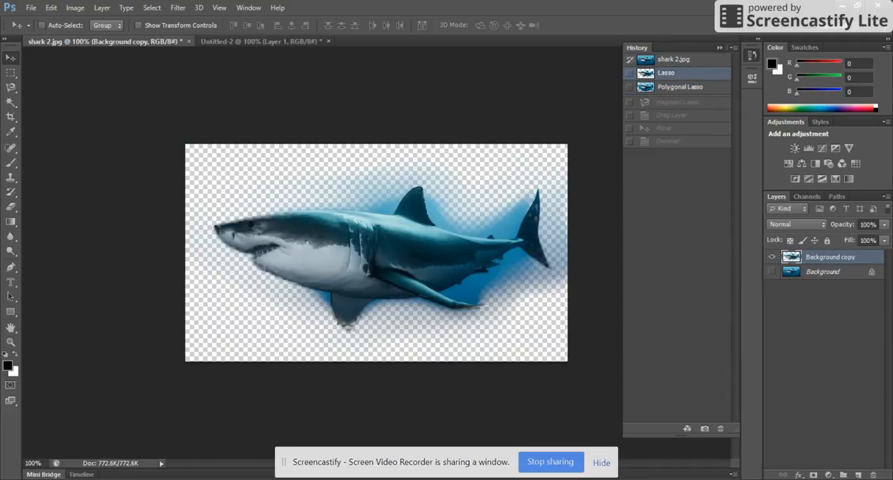
{"action": "left_click", "coordinate": [680, 87]}
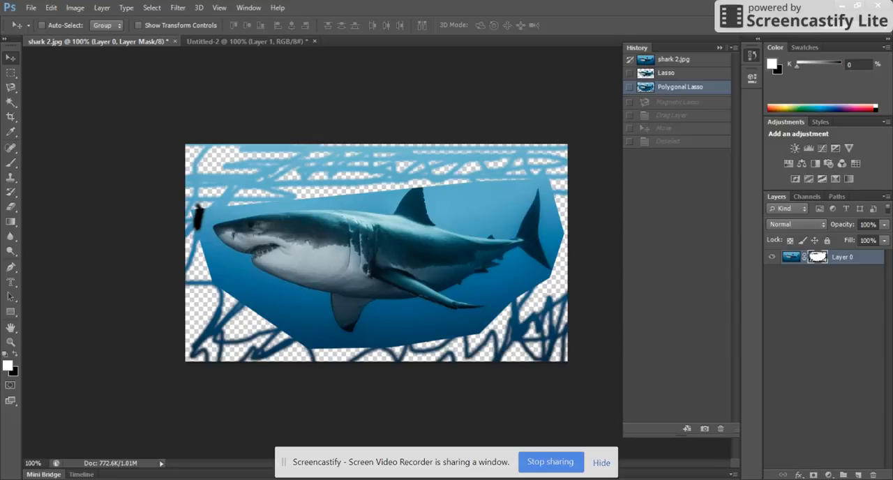